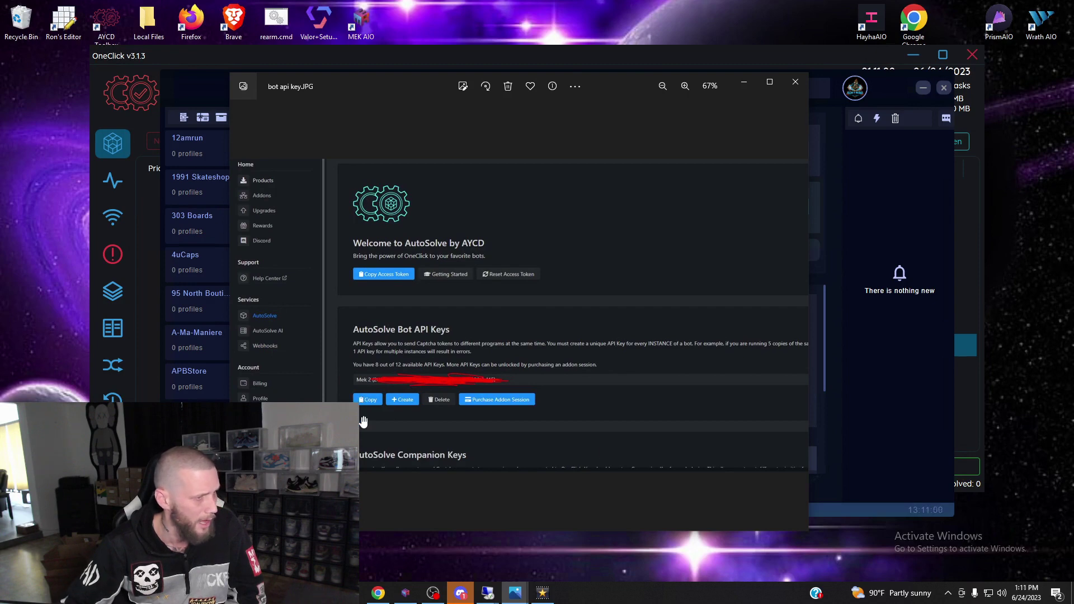
In Tools, add an AYCD captcha service named Test, enter the API token, and save it.
{"action": "left_click", "coordinate": [876, 203]}
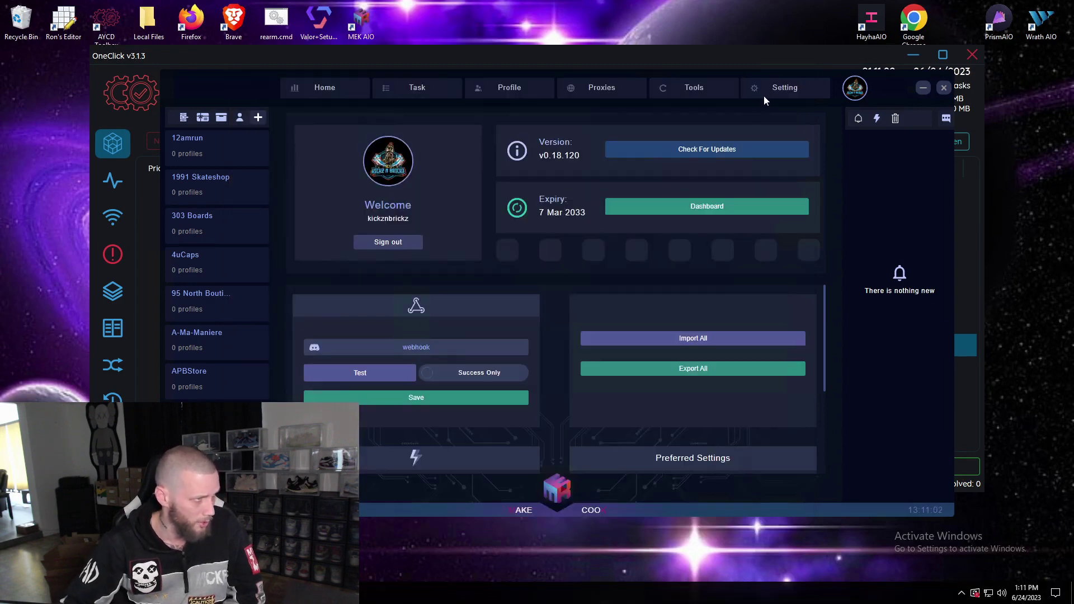
{"action": "left_click", "coordinate": [715, 88]}
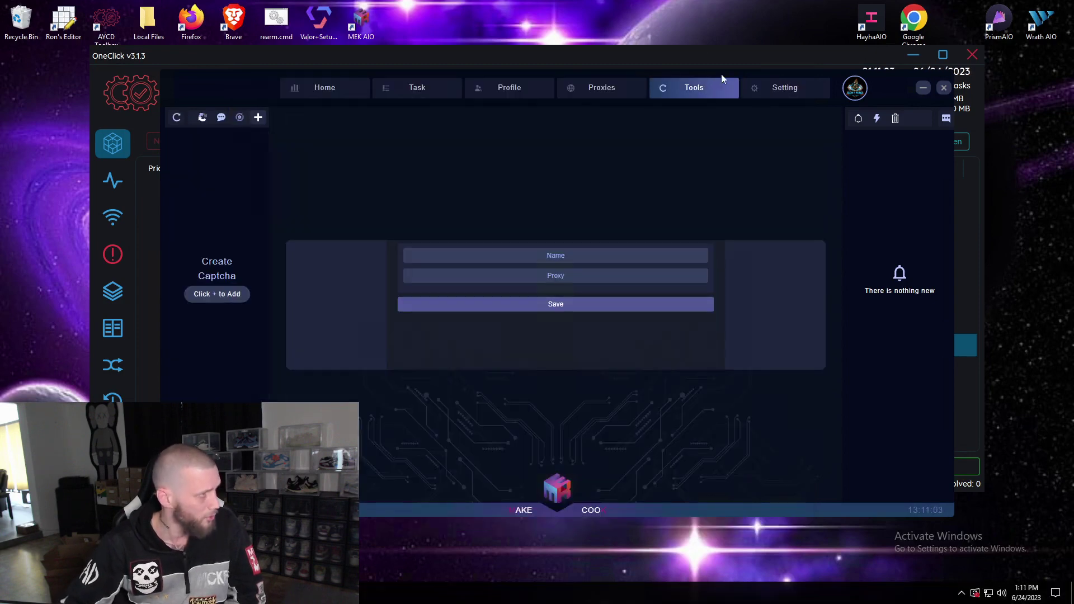
{"action": "left_click", "coordinate": [240, 118]}
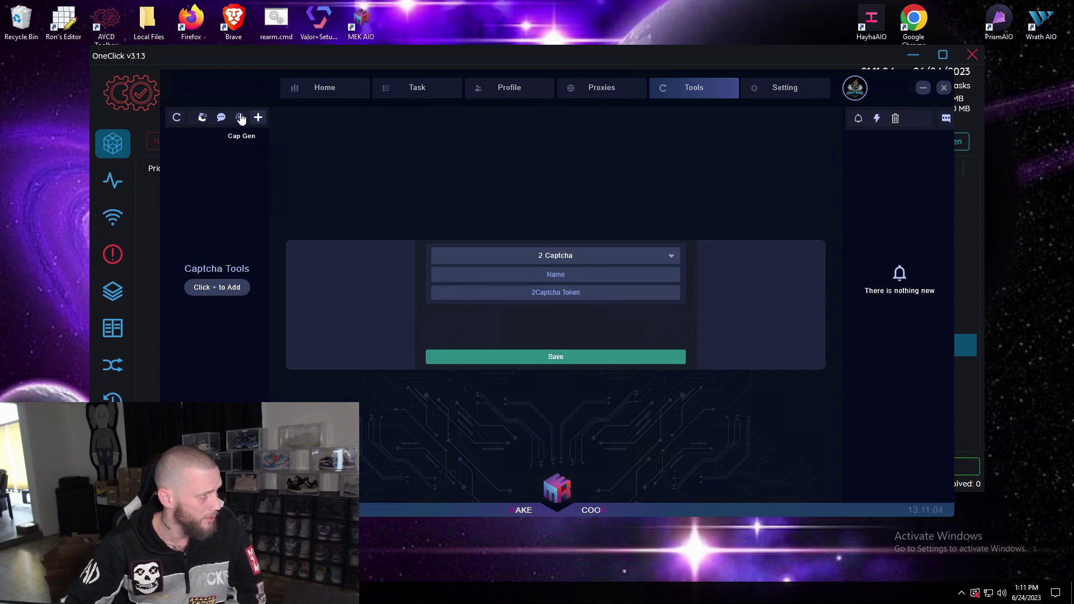
{"action": "left_click", "coordinate": [556, 260]}
{"action": "left_click", "coordinate": [555, 310]}
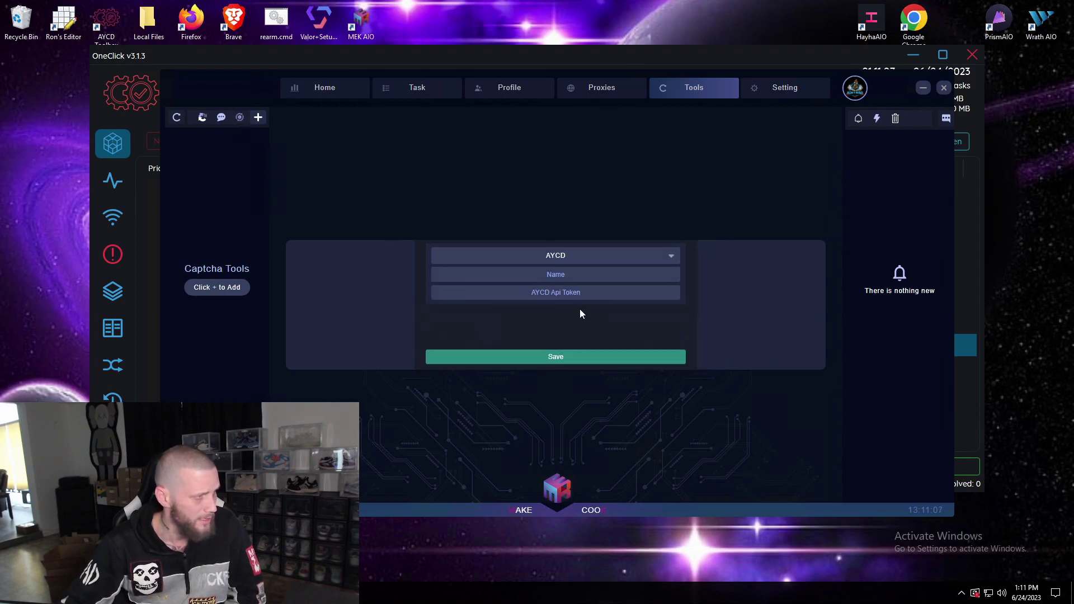
{"action": "left_click", "coordinate": [555, 273]}
{"action": "type", "text": "Tes"}
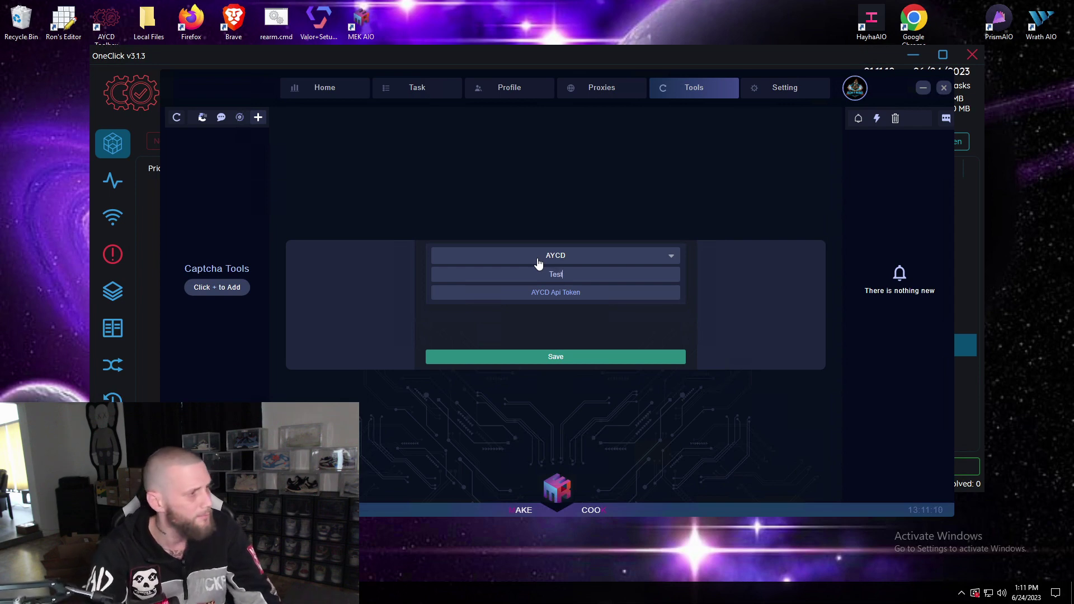
{"action": "key", "text": "Tab"}
{"action": "type", "text": "8798798798798"}
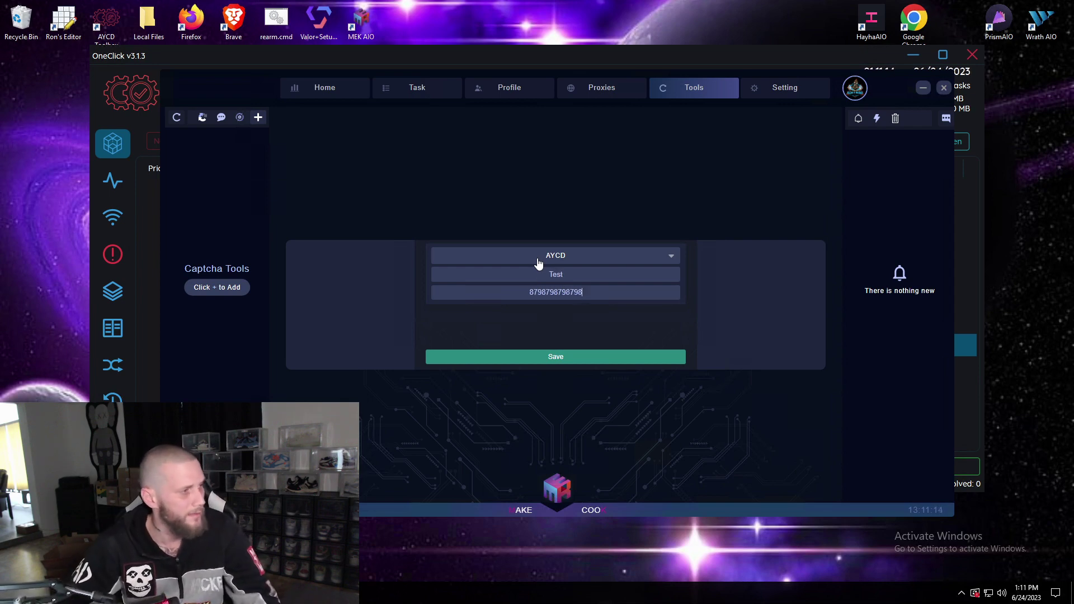
{"action": "left_click", "coordinate": [547, 358]}
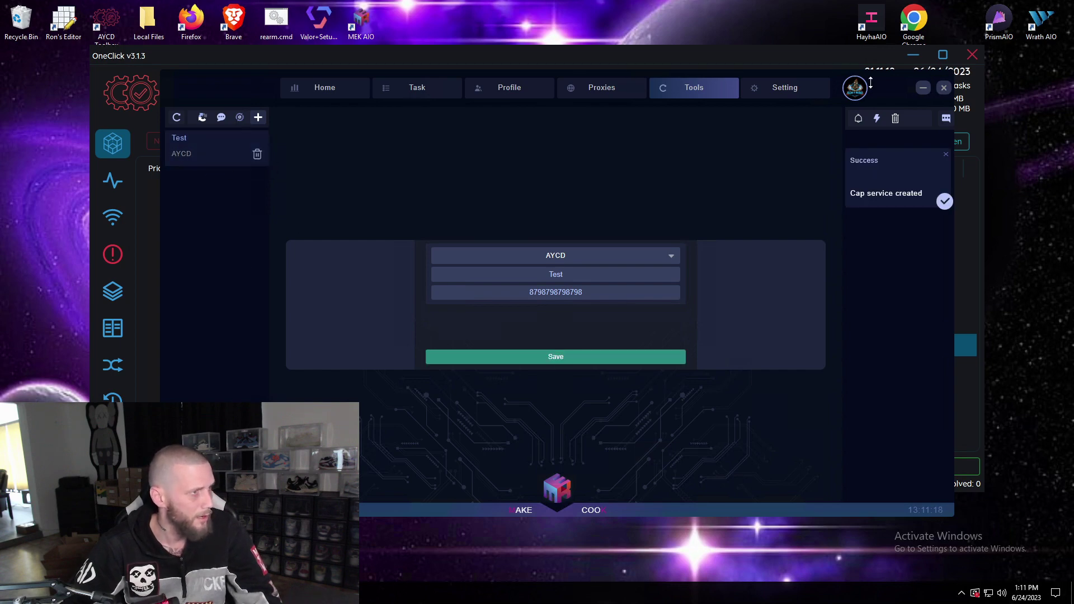
Copy the AutoSolve AI key from OneClick's AutoSolve tab, then return to MEK AIO.
{"action": "left_click", "coordinate": [837, 62]}
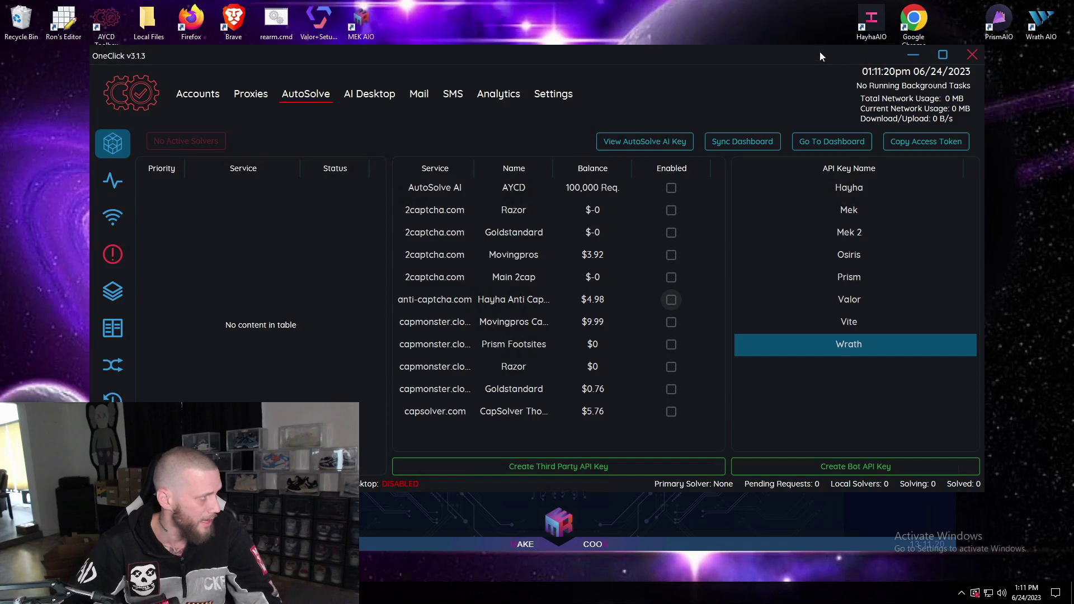
{"action": "left_click", "coordinate": [626, 143]}
{"action": "left_click", "coordinate": [404, 293]}
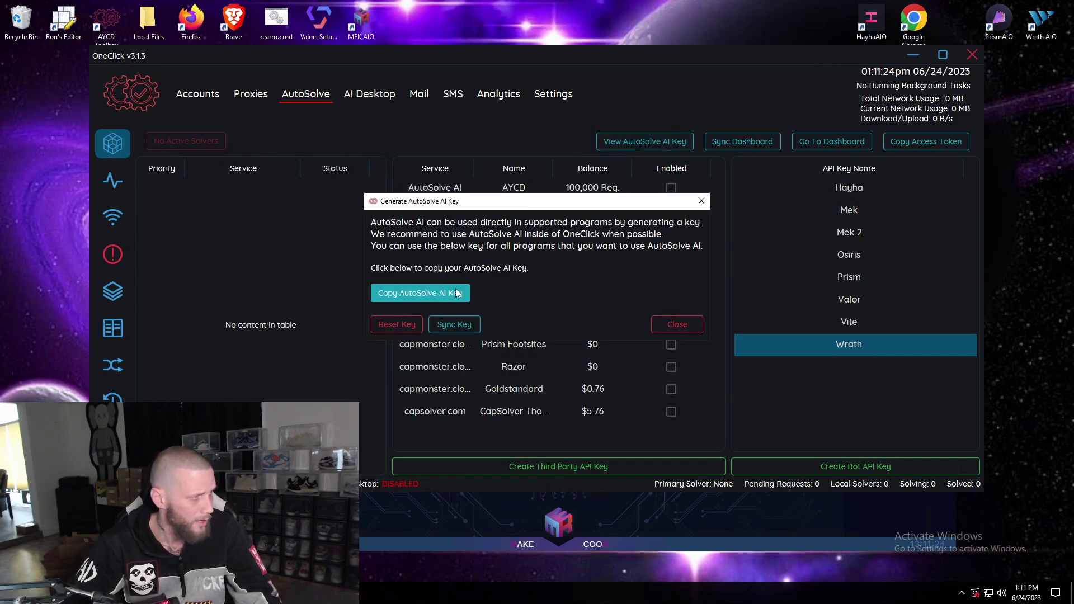
{"action": "left_click", "coordinate": [699, 521]}
Go to the Aycd AI Token field in settings, then create a Release task group for Kith.
{"action": "left_click", "coordinate": [780, 125]}
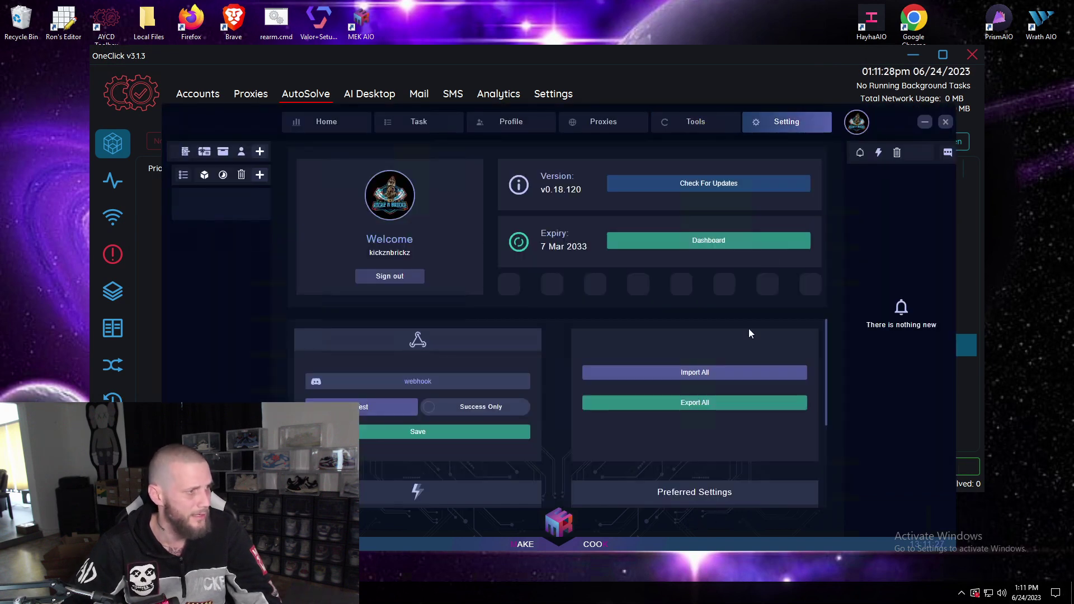
{"action": "left_click", "coordinate": [700, 403]}
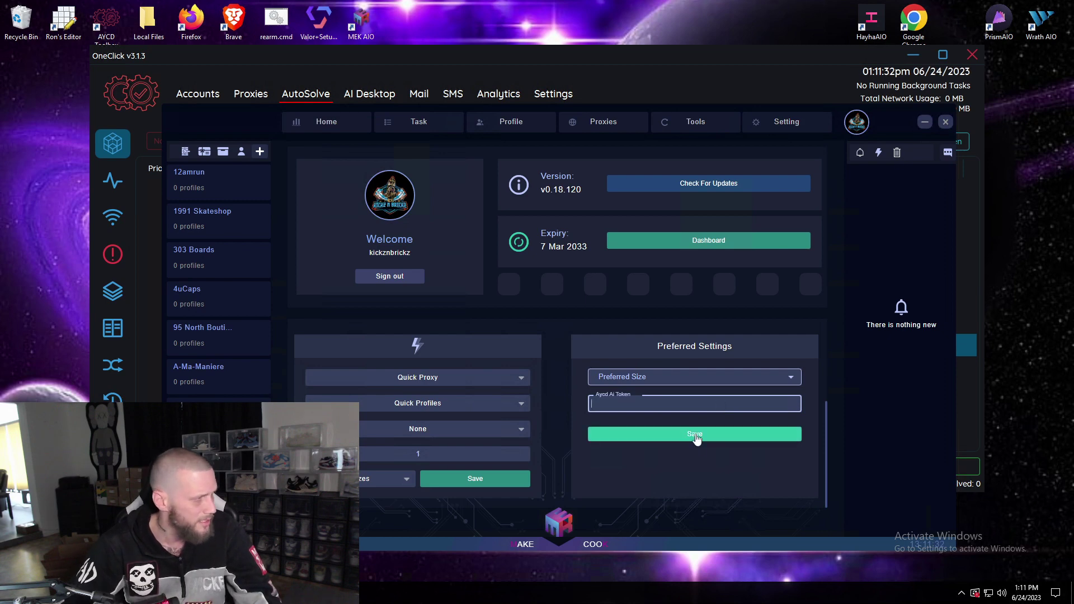
{"action": "left_click", "coordinate": [432, 128]}
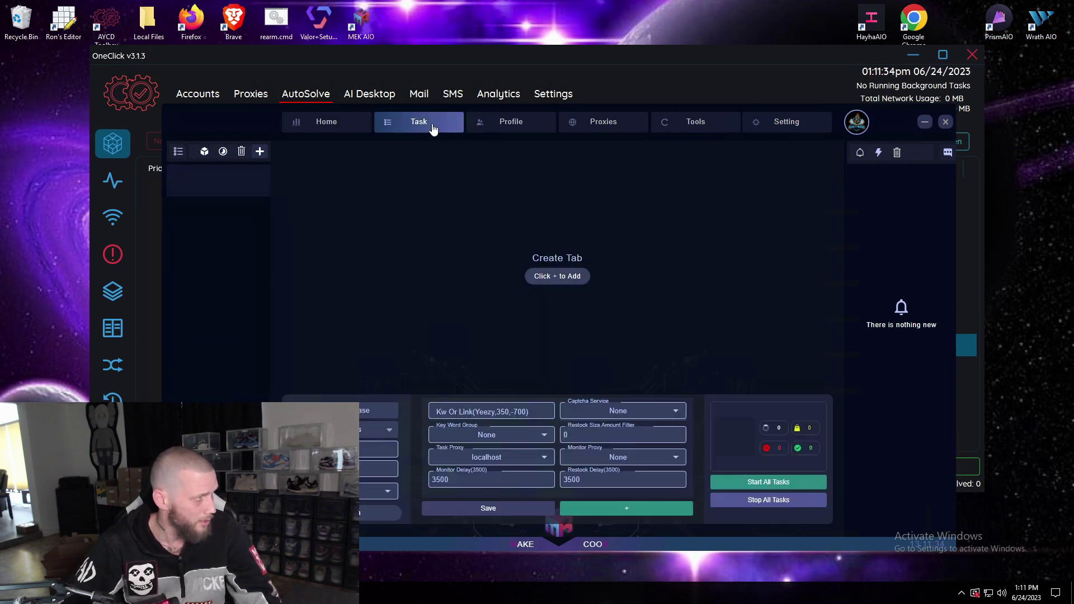
{"action": "left_click", "coordinate": [259, 150]}
{"action": "left_click", "coordinate": [574, 400]}
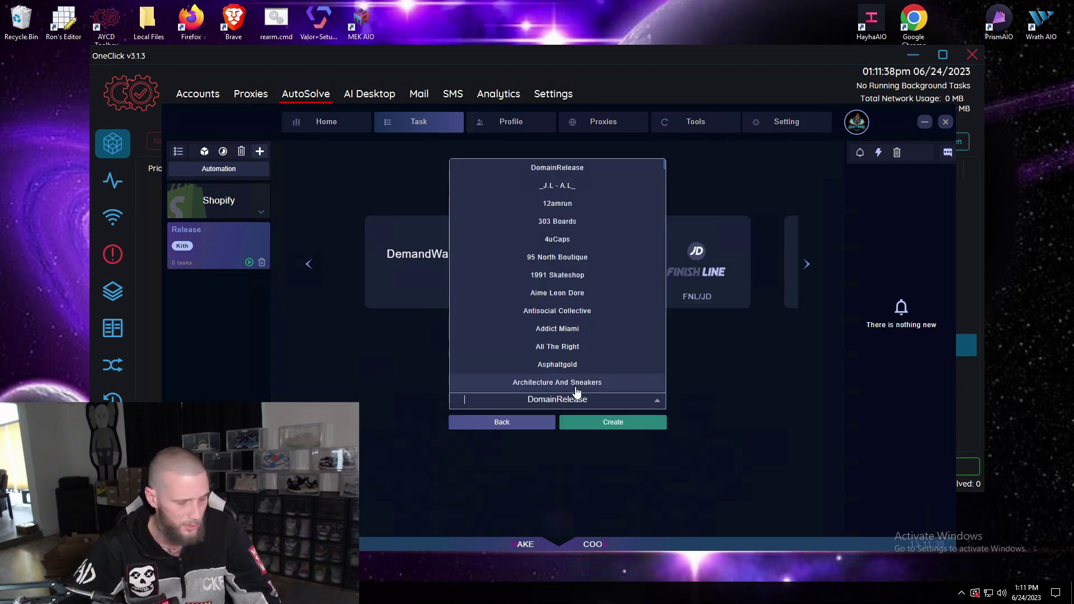
{"action": "type", "text": "kith"}
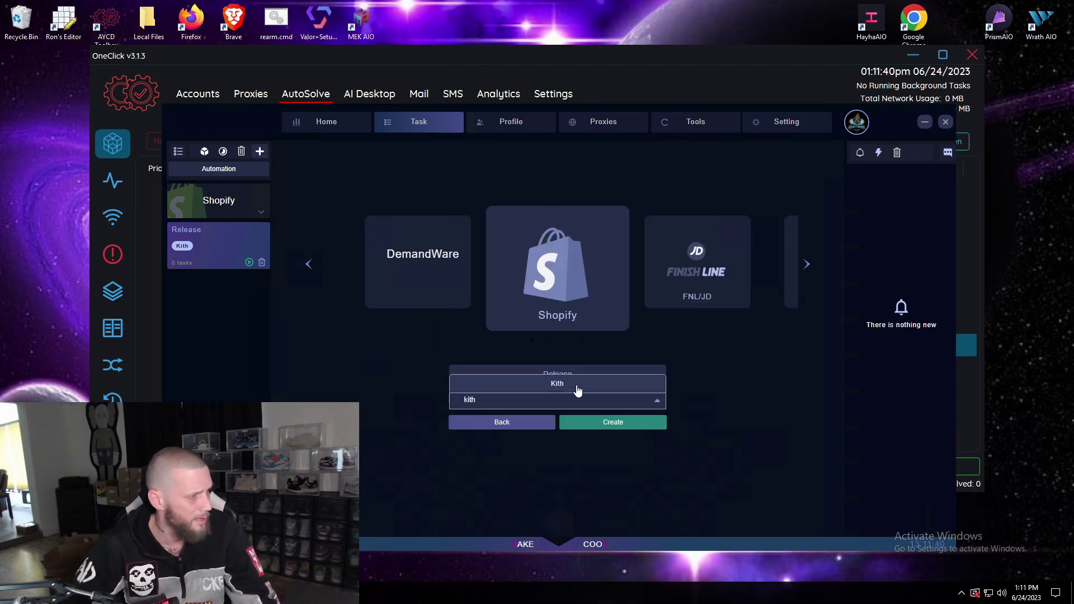
{"action": "key", "text": "Return"}
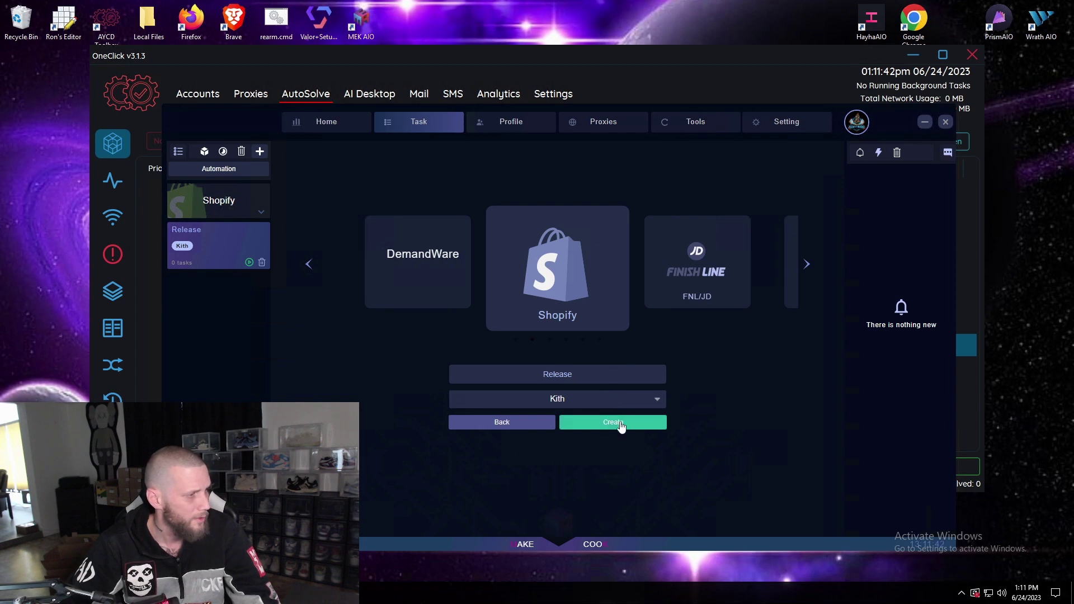
{"action": "left_click", "coordinate": [618, 425]}
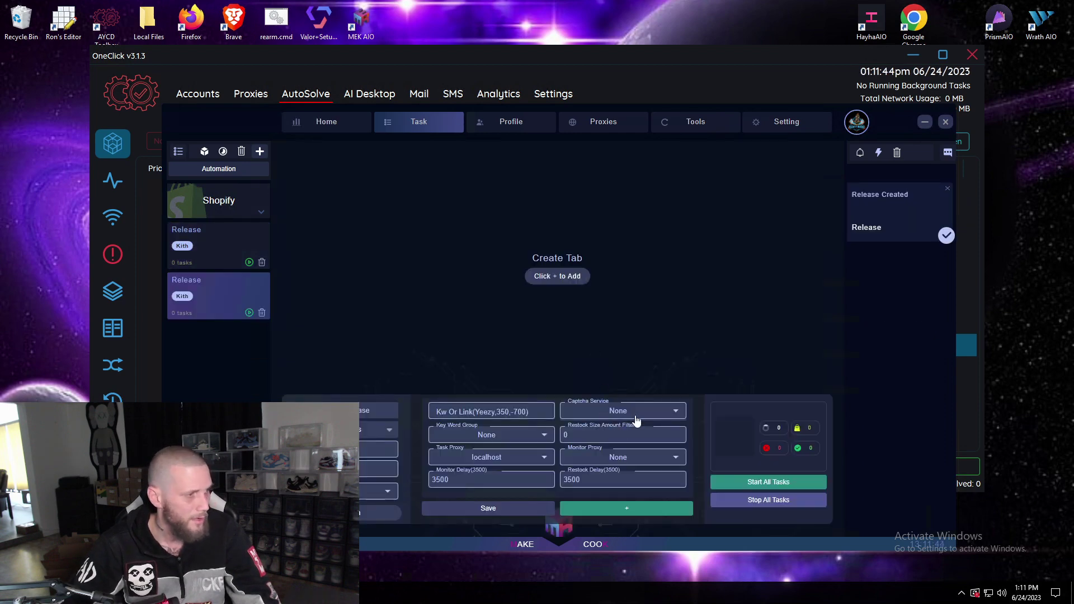
Set the Kith group's captcha service to Test and save the group.
{"action": "left_click", "coordinate": [644, 413]}
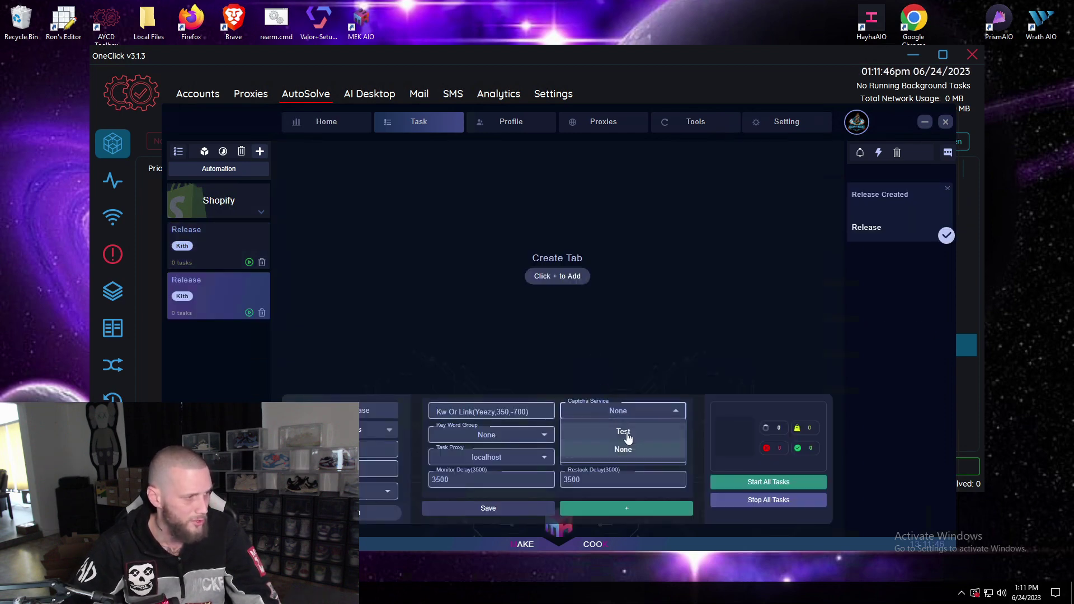
{"action": "left_click", "coordinate": [643, 426]}
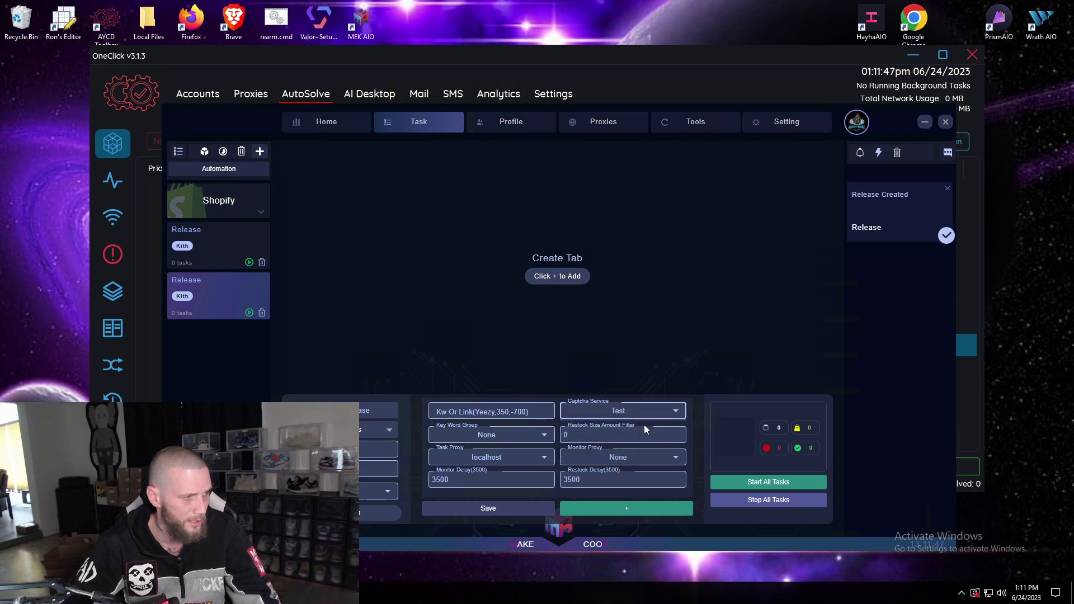
{"action": "left_click", "coordinate": [503, 510]}
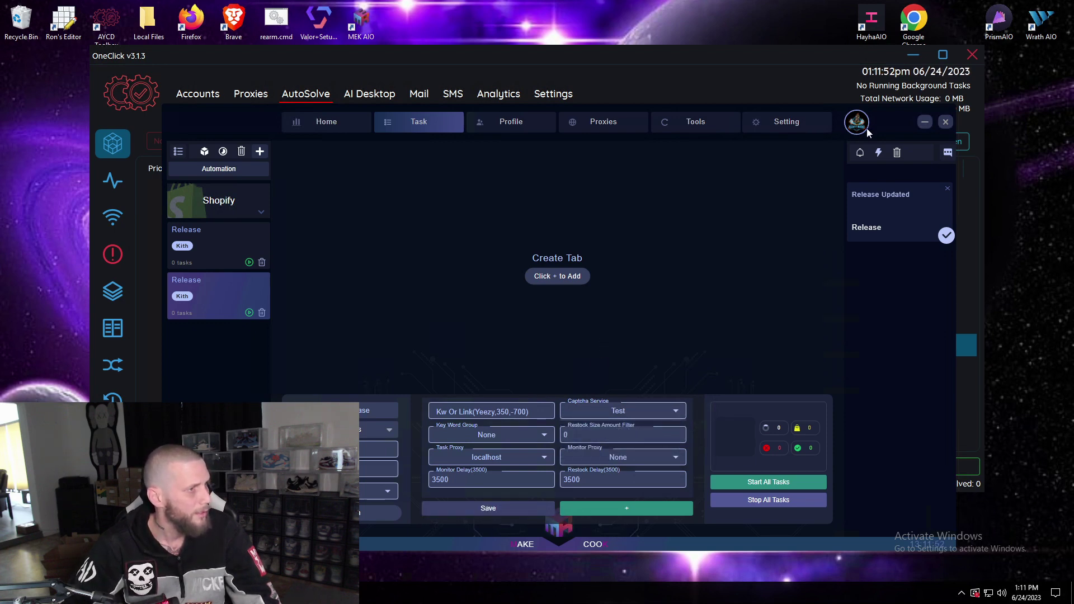
{"action": "left_click_drag", "start_coordinate": [877, 119], "coordinate": [836, 63]}
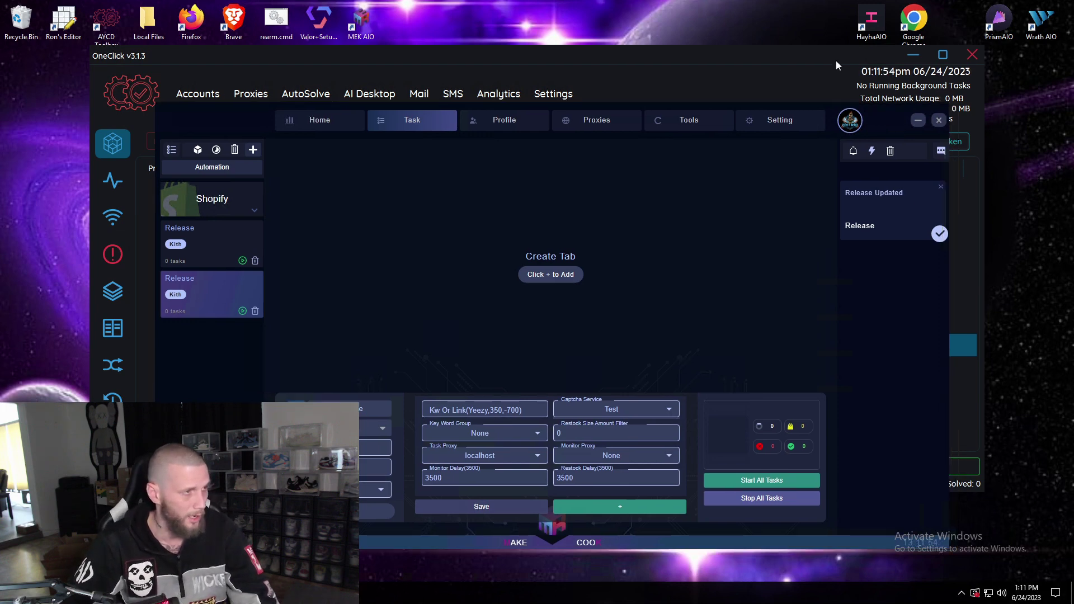
{"action": "left_click", "coordinate": [836, 61]}
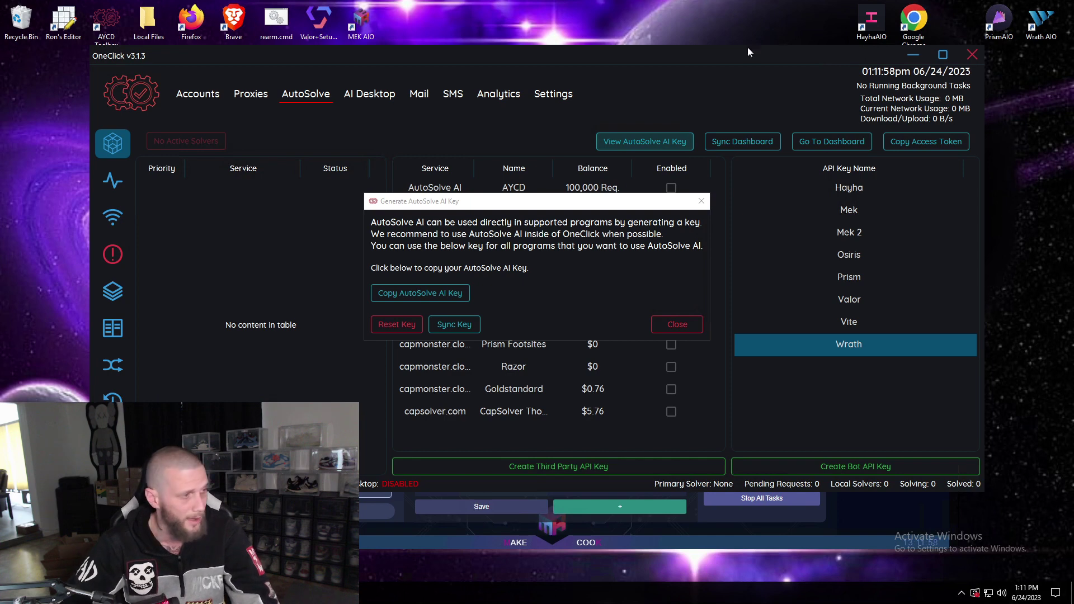
Close the AI key dialog and bring up the actions menu for the only account.
{"action": "left_click", "coordinate": [670, 328]}
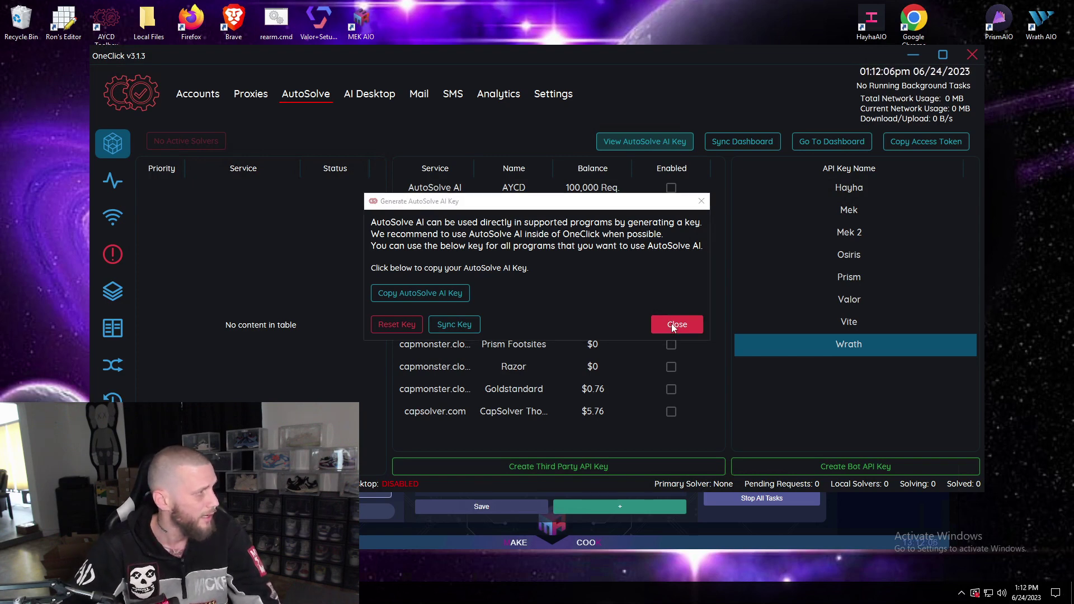
{"action": "left_click", "coordinate": [195, 95]}
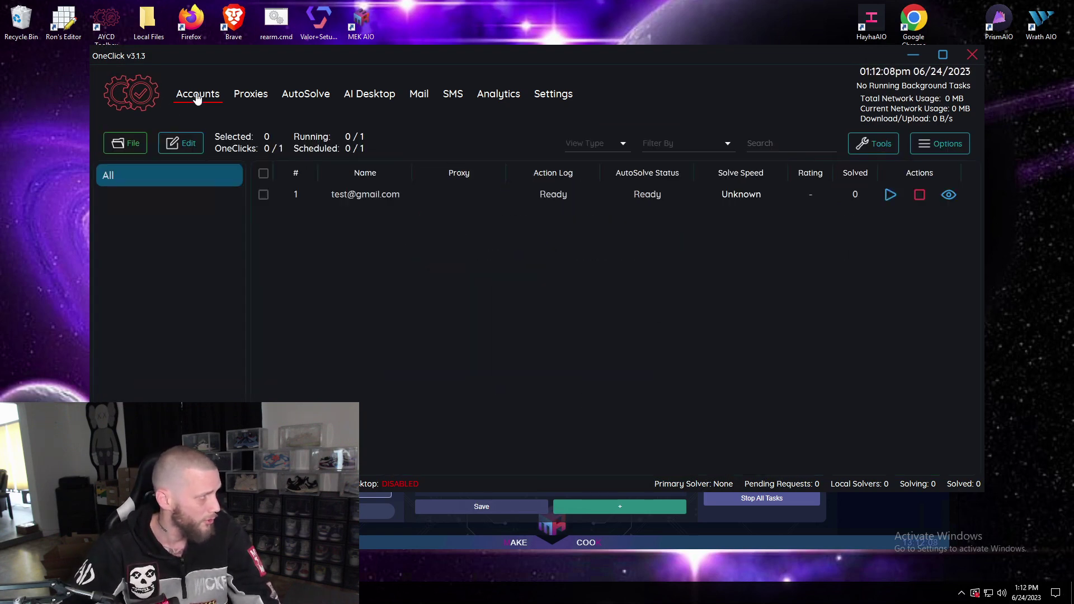
{"action": "left_click", "coordinate": [355, 199]}
{"action": "right_click", "coordinate": [355, 201]}
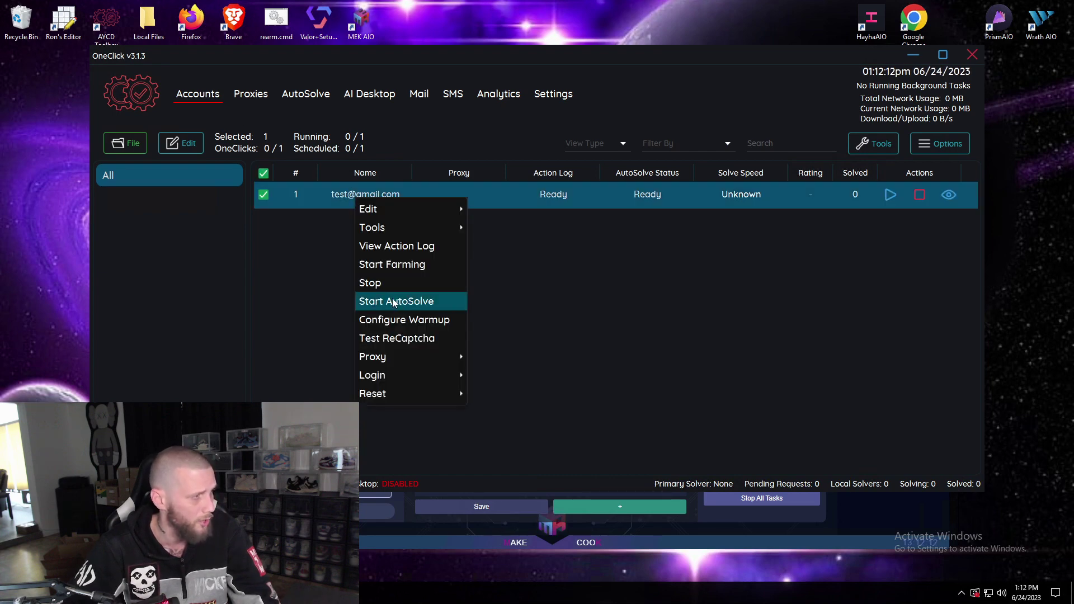
Start AutoSolve on the account and enable the AYCD AutoSolve AI service.
{"action": "left_click", "coordinate": [310, 96]}
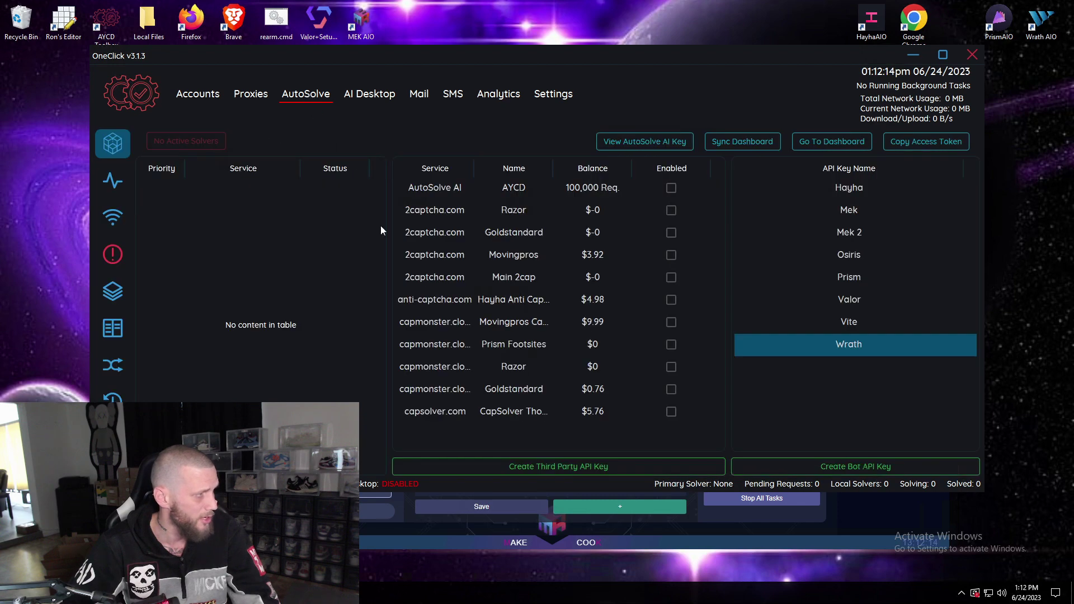
{"action": "left_click", "coordinate": [671, 188]}
{"action": "left_click", "coordinate": [656, 364]}
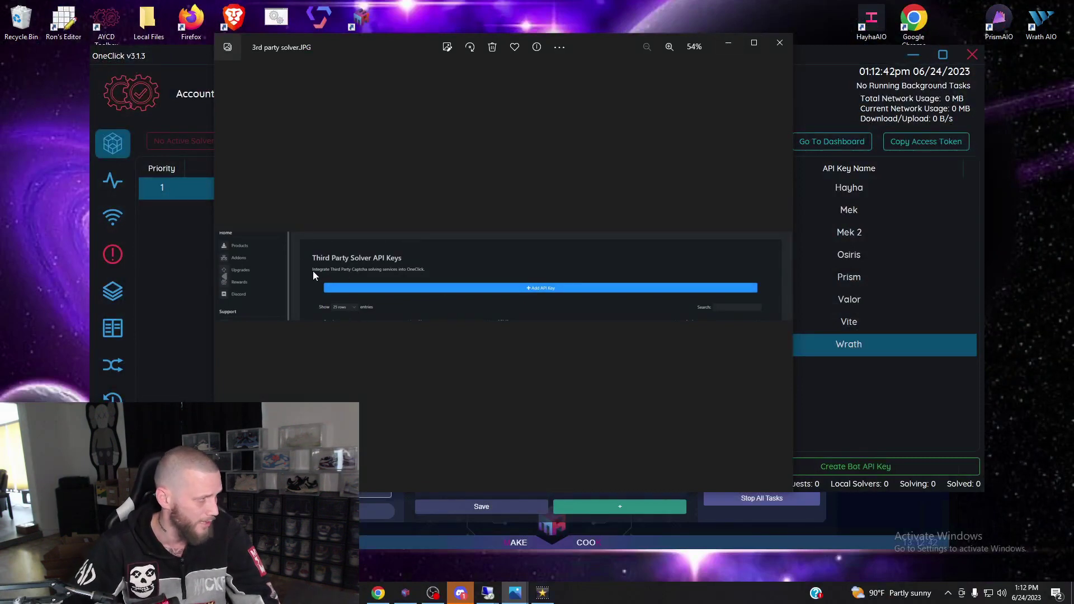
Review the Third Party Solver API Keys screenshot, then return to OneClick's solver list.
{"action": "left_click_drag", "start_coordinate": [375, 42], "coordinate": [387, 55]}
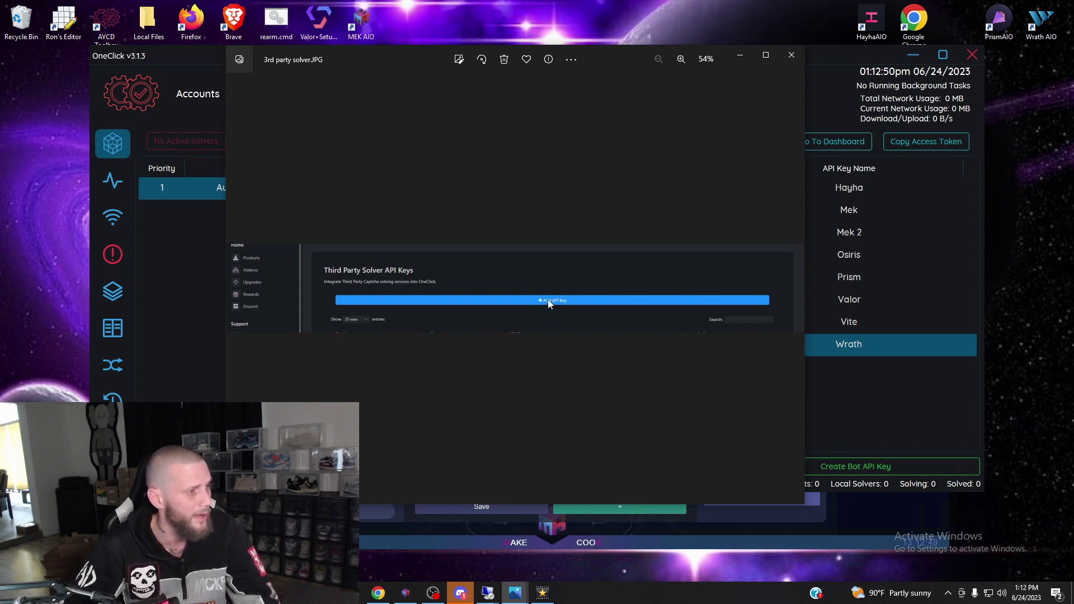
{"action": "left_click", "coordinate": [837, 61]}
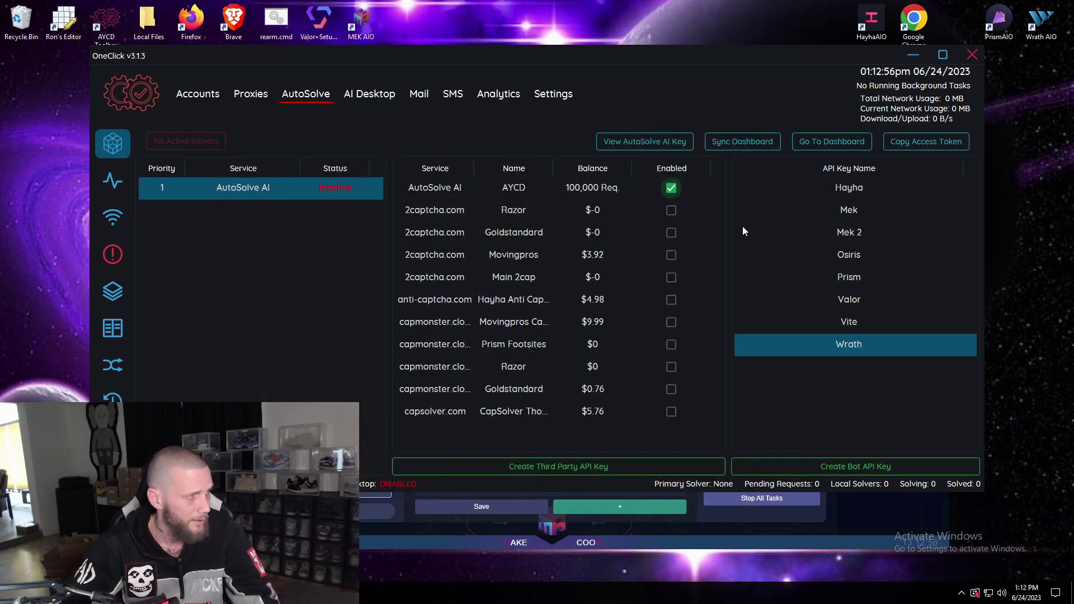
Enable 2captcha.com Razor as the primary solver and anti-captcha.com as the backup solver.
{"action": "left_click", "coordinate": [670, 210]}
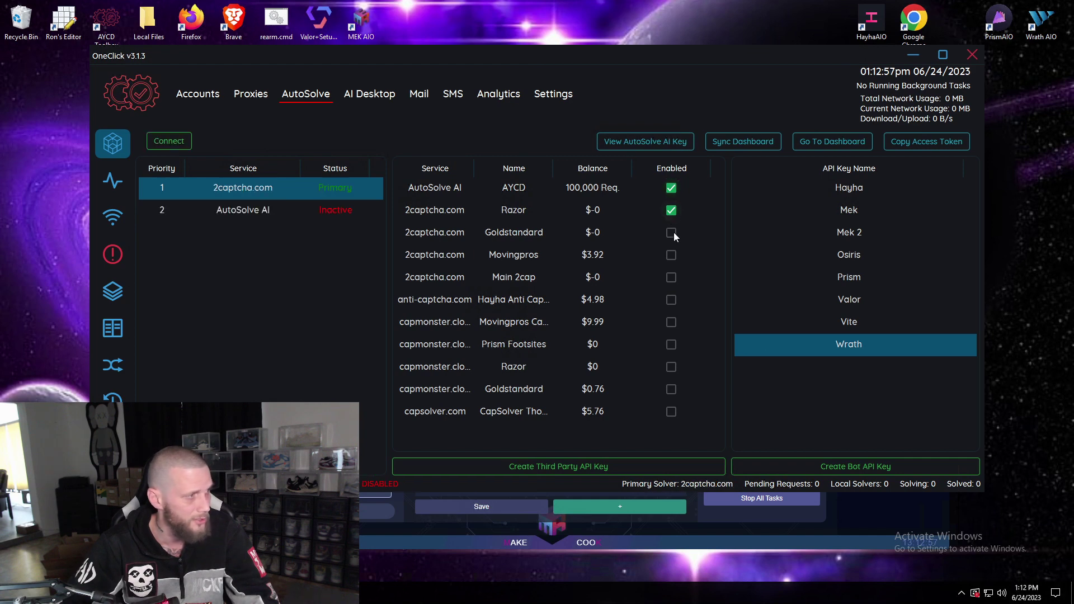
{"action": "left_click", "coordinate": [671, 300]}
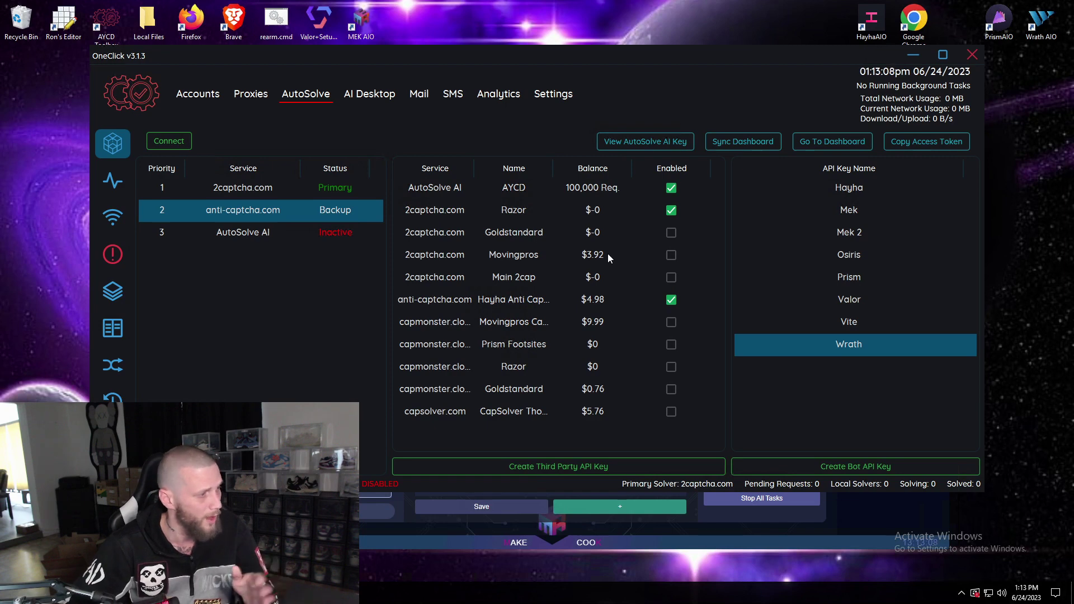
{"action": "left_click", "coordinate": [873, 518]}
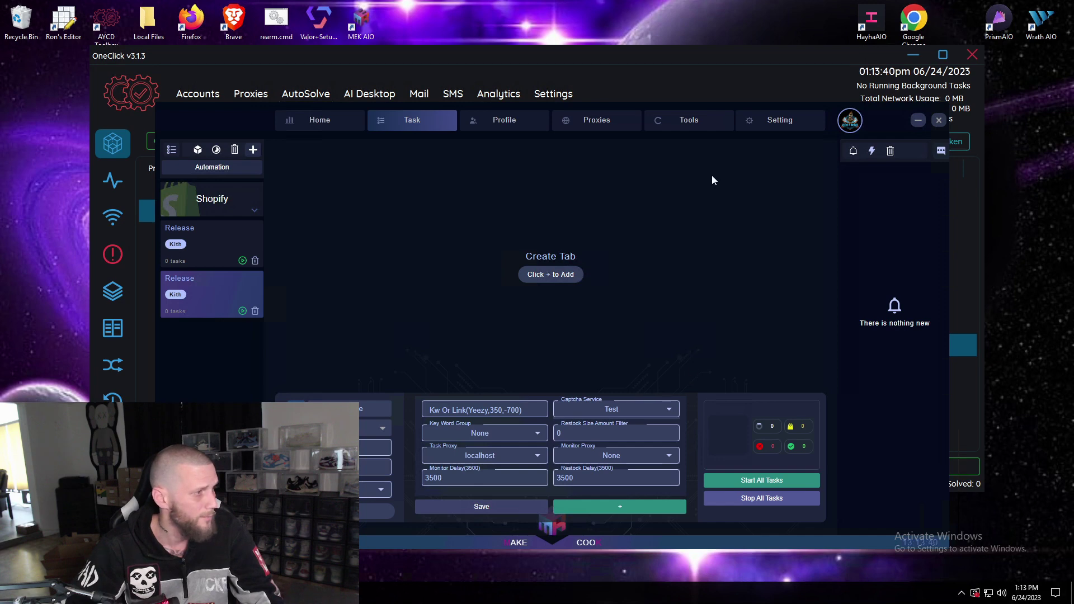
Check that the Kith group still shows the Test captcha service, then raise OneClick again.
{"action": "left_click_drag", "start_coordinate": [864, 125], "coordinate": [873, 83]}
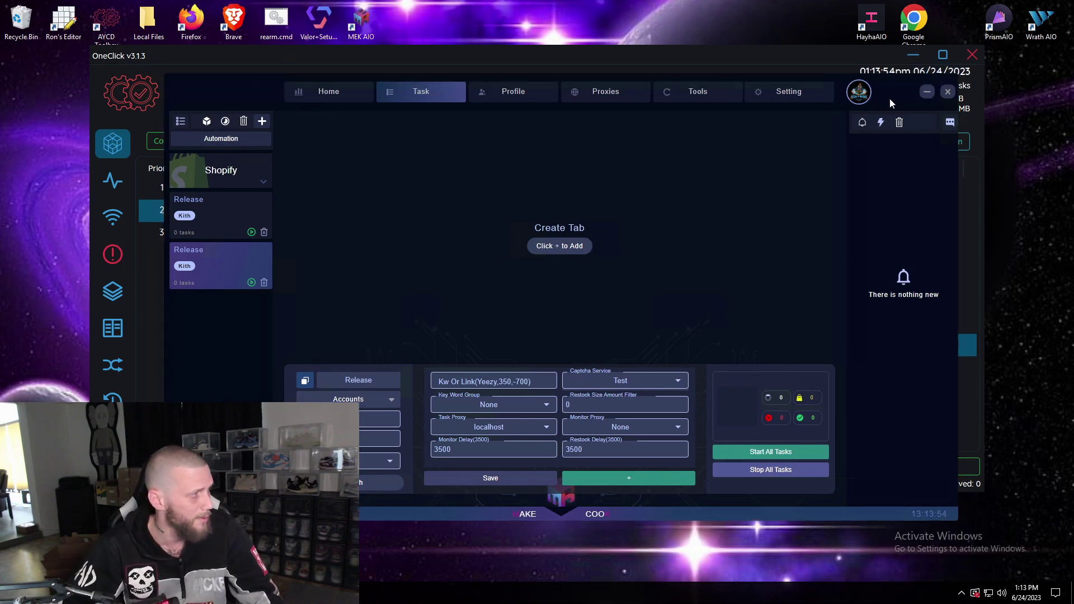
{"action": "left_click", "coordinate": [789, 54]}
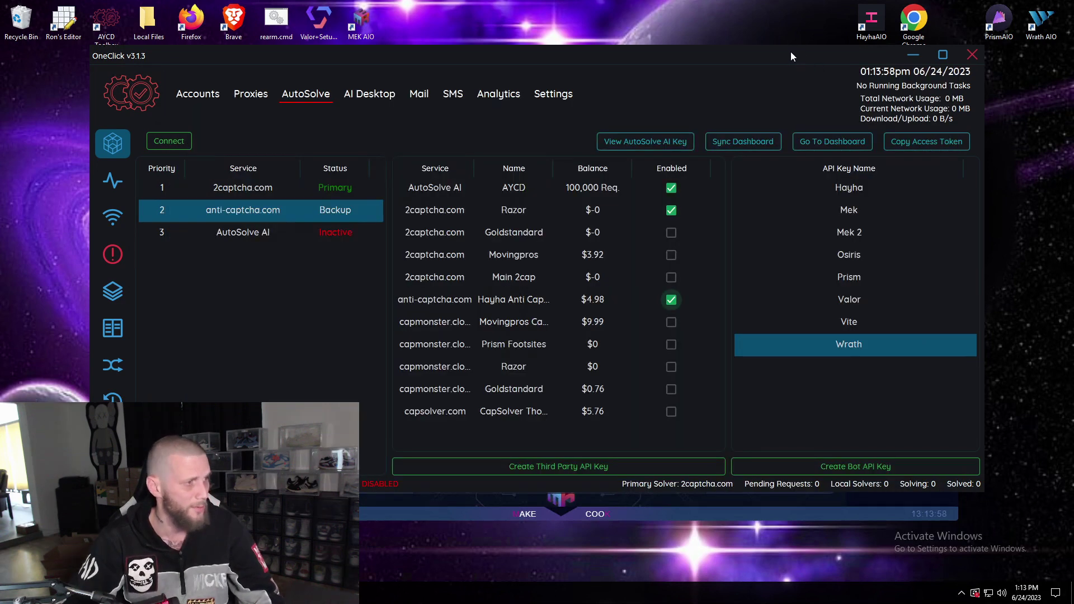